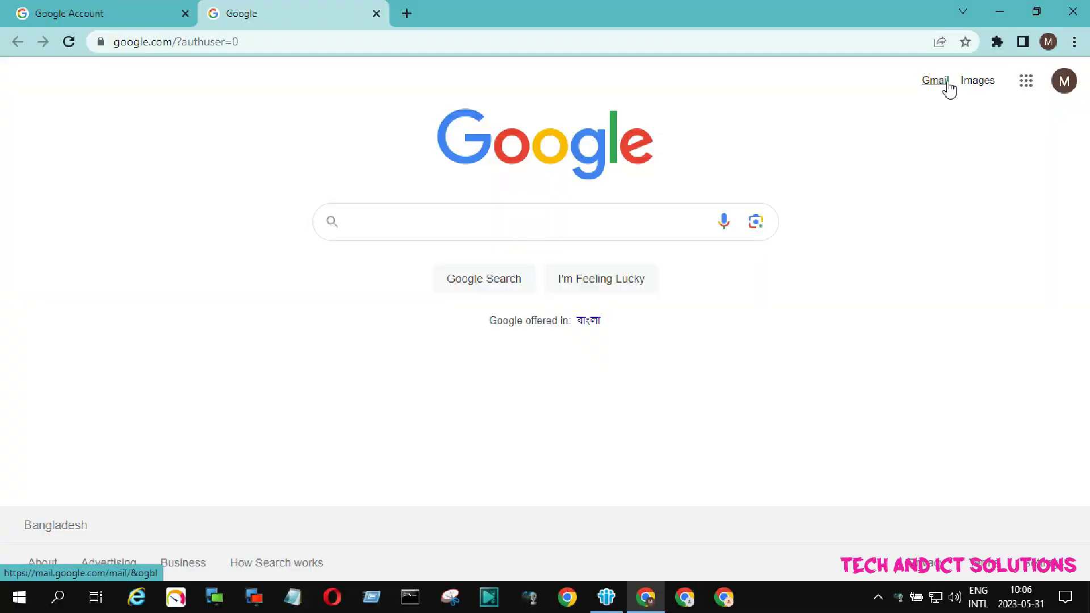
Open the Google apps menu from the Google Search homepage
click(1028, 83)
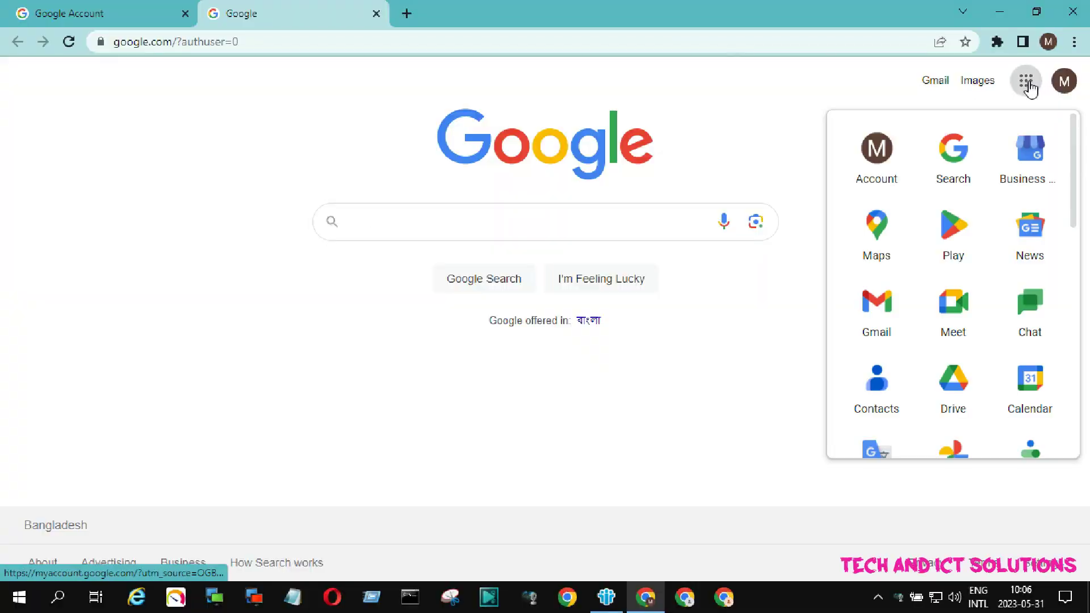
Go to the Google Account home page from the Account tile
click(882, 174)
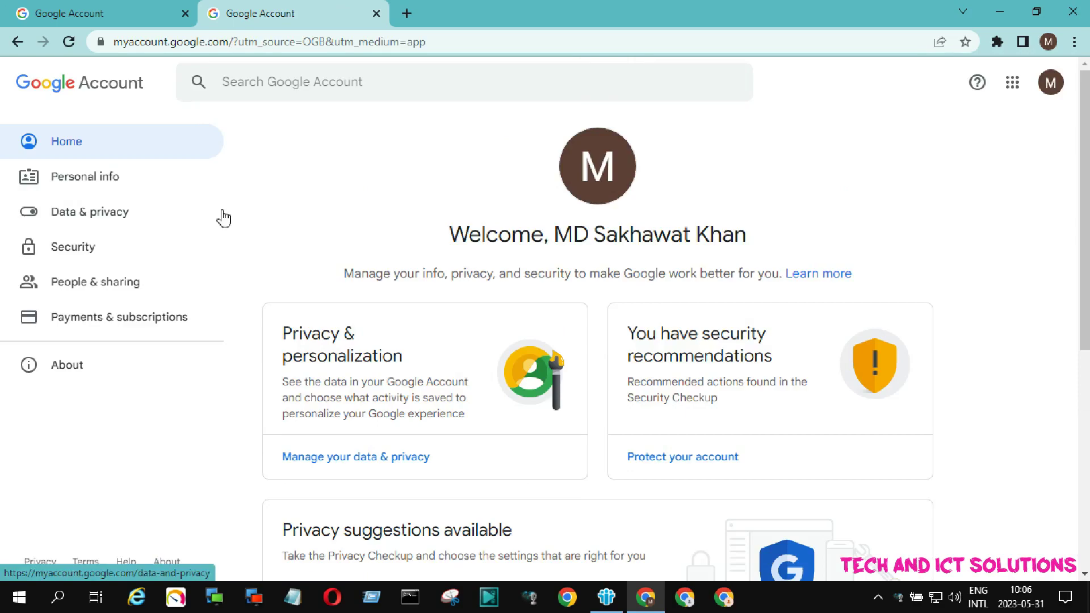
scroll(513, 321, down, 4)
scroll(514, 323, down, 1)
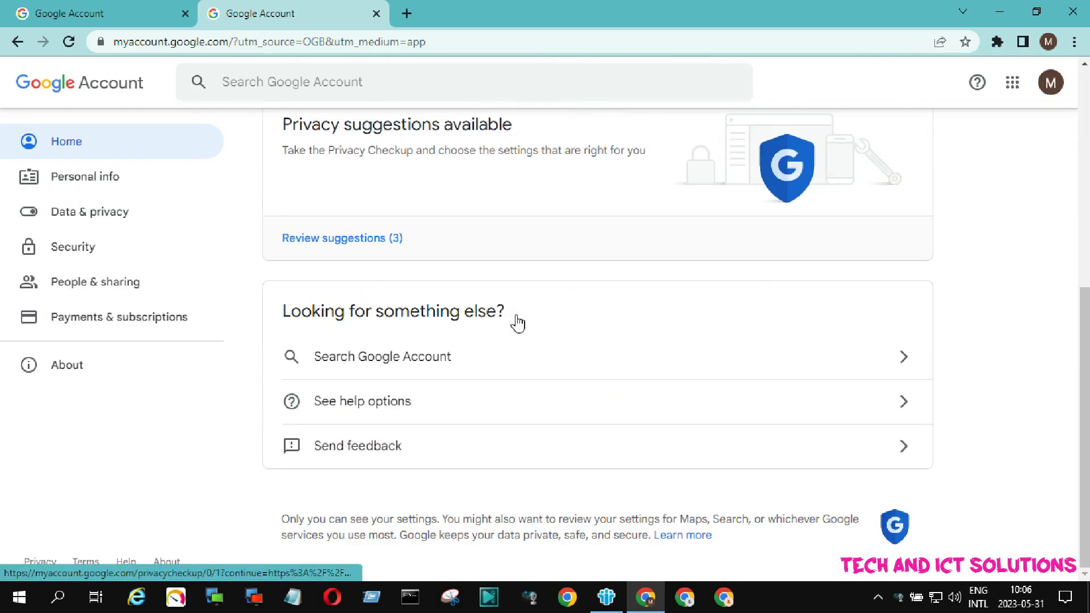
scroll(513, 324, up, 2)
scroll(503, 306, up, 3)
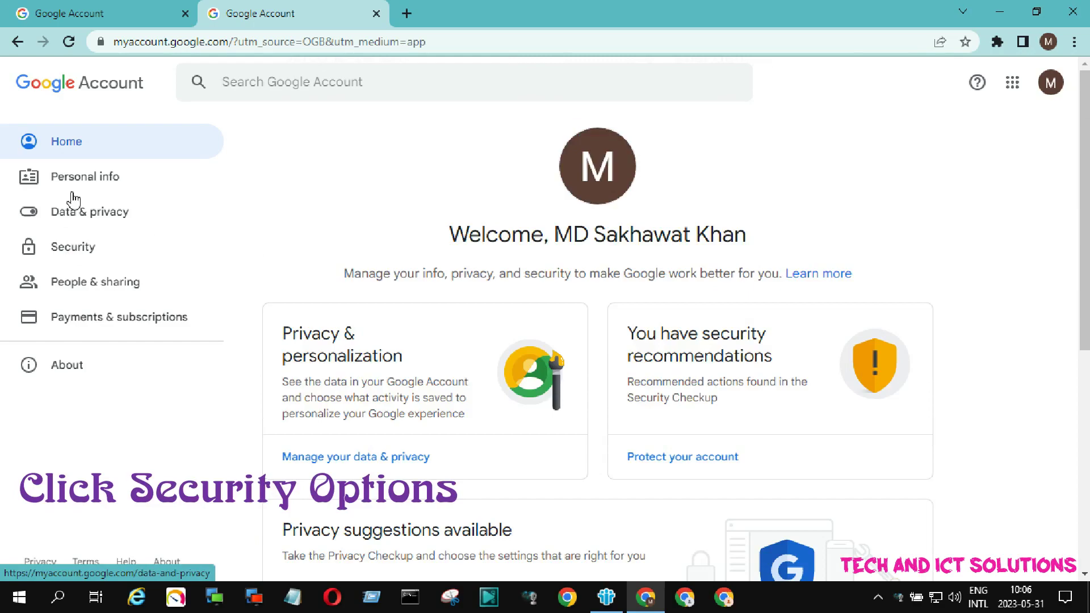
Open the Security page from the Google Account left navigation
click(70, 252)
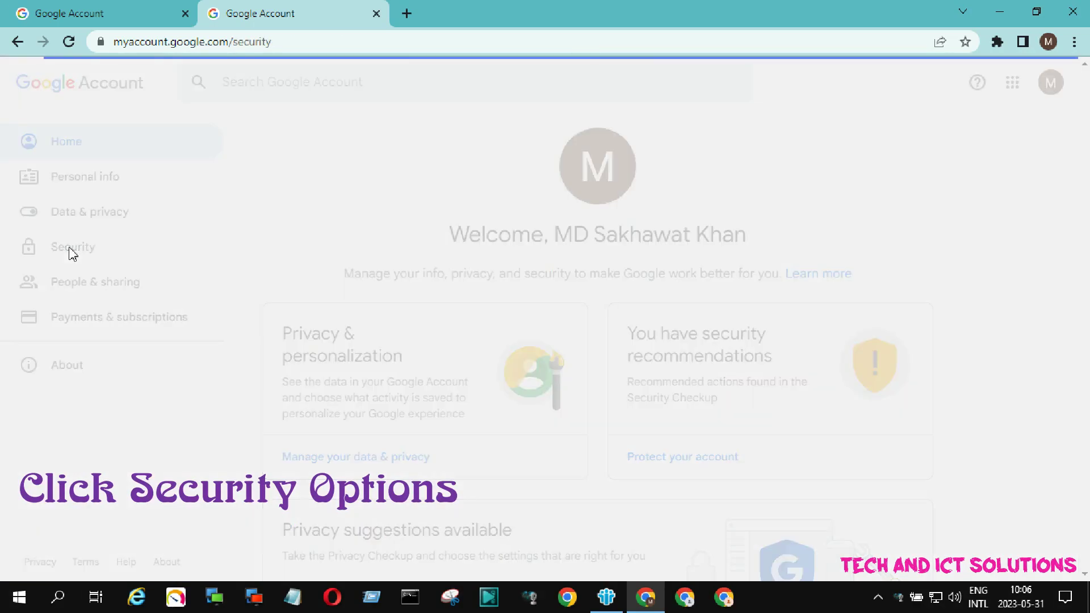
scroll(490, 297, down, 10)
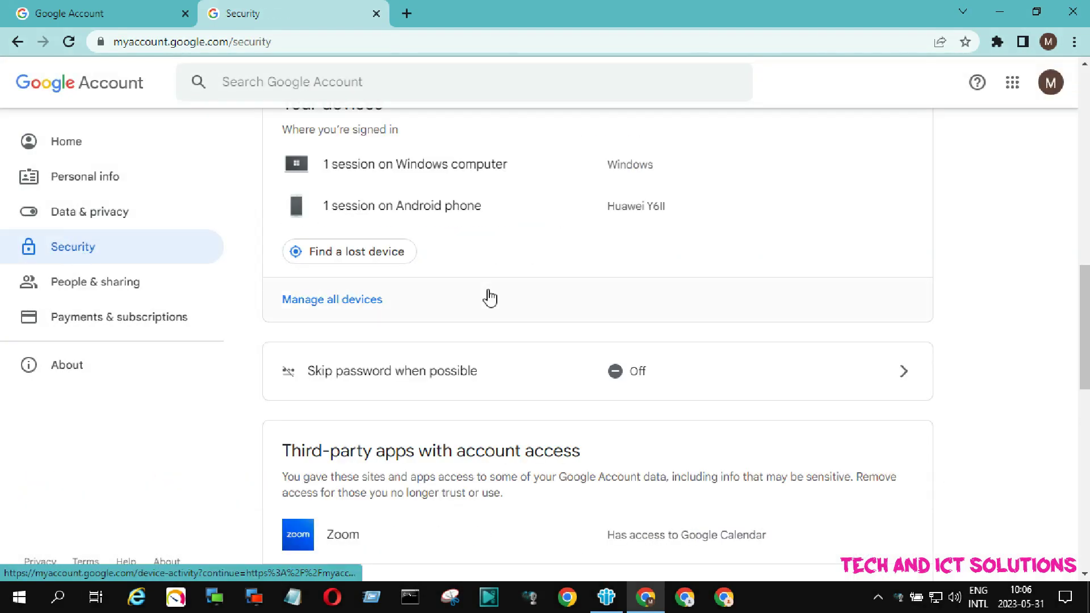
scroll(490, 297, down, 1)
scroll(489, 296, up, 1)
scroll(489, 297, down, 2)
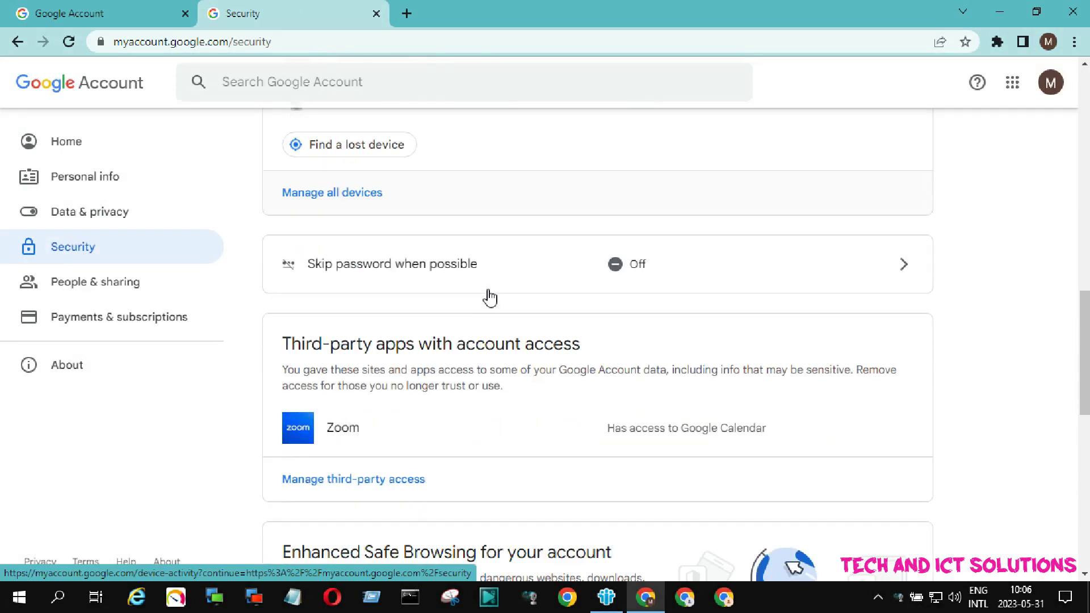
scroll(489, 297, down, 1)
scroll(489, 297, down, 1)
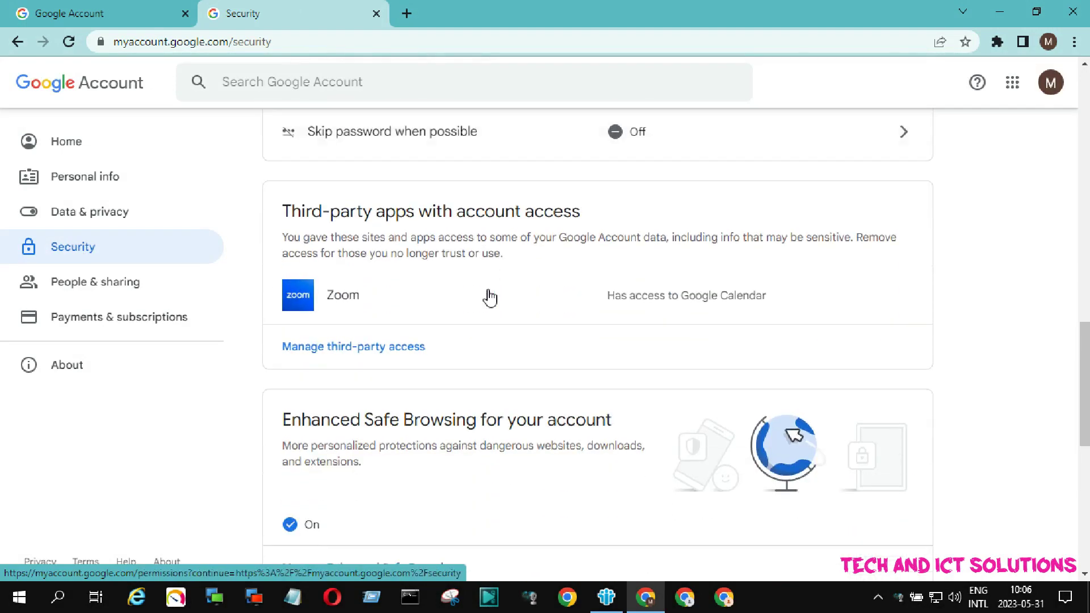
scroll(490, 297, up, 1)
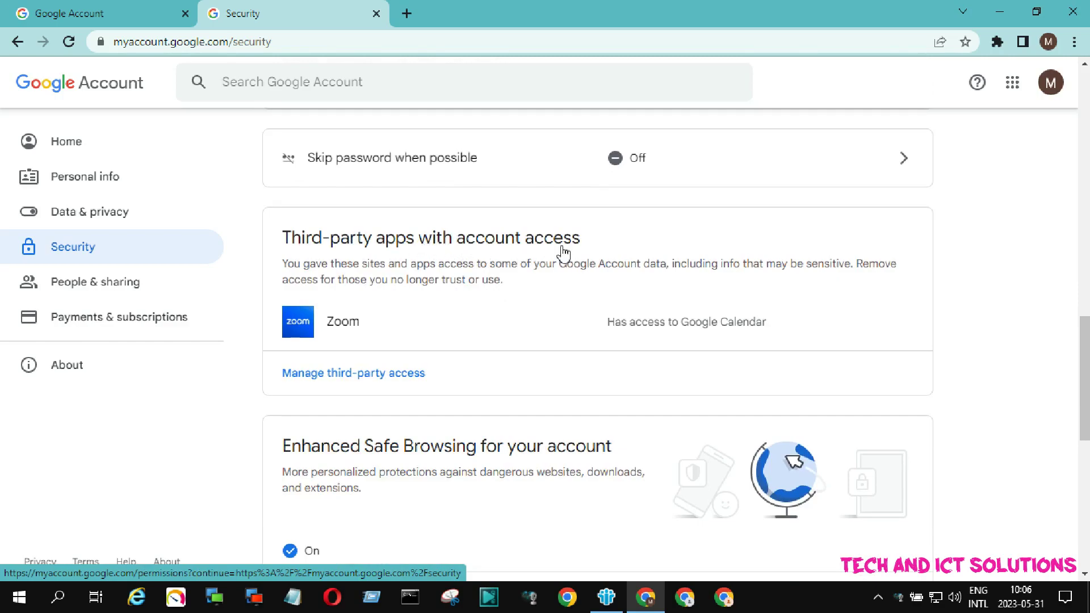
scroll(487, 262, down, 1)
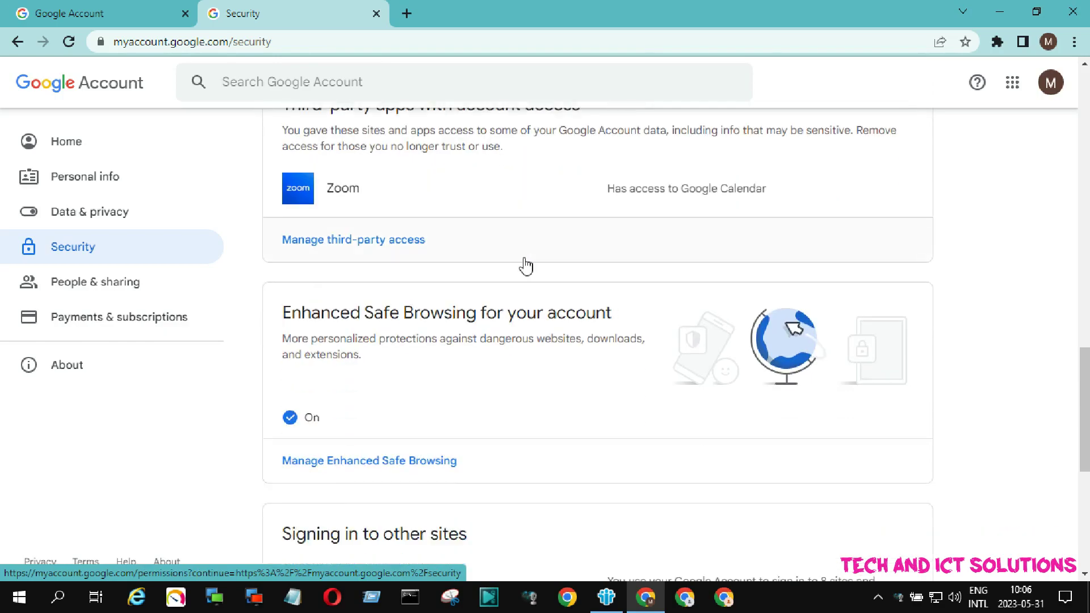
scroll(494, 264, down, 1)
scroll(499, 268, up, 1)
scroll(499, 267, up, 1)
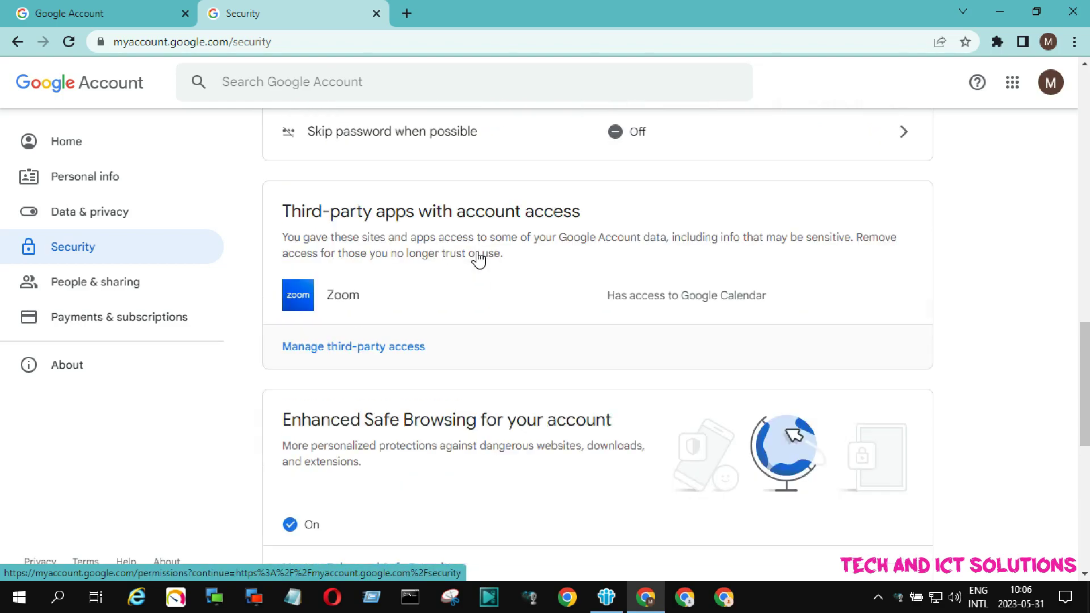
Open the full list of apps with account access and clear a stray text selection
click(381, 347)
scroll(464, 295, down, 1)
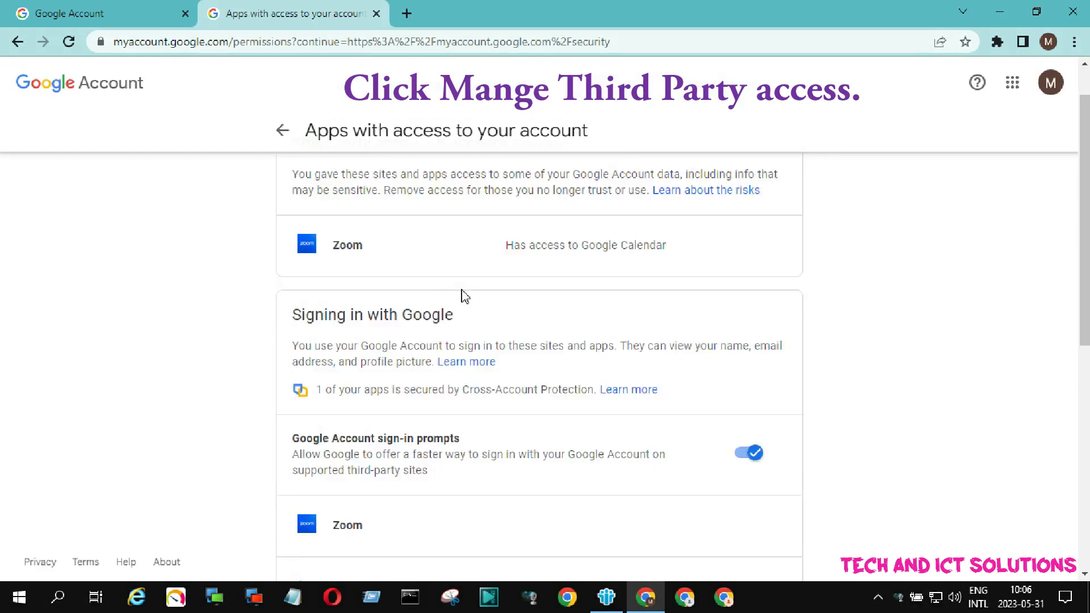
scroll(467, 293, down, 2)
scroll(466, 293, down, 1)
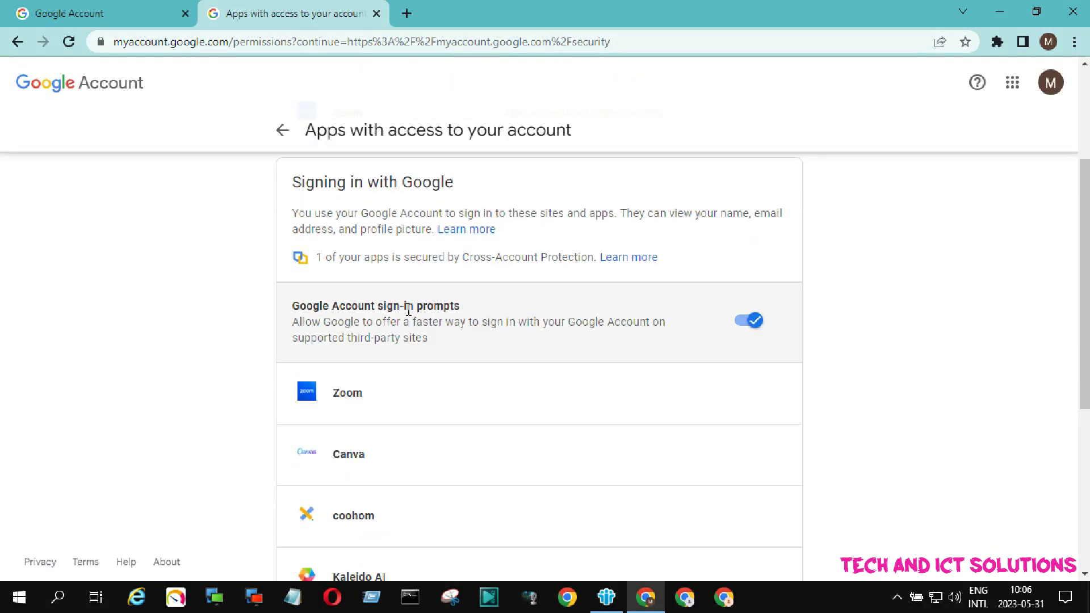
scroll(407, 310, down, 1)
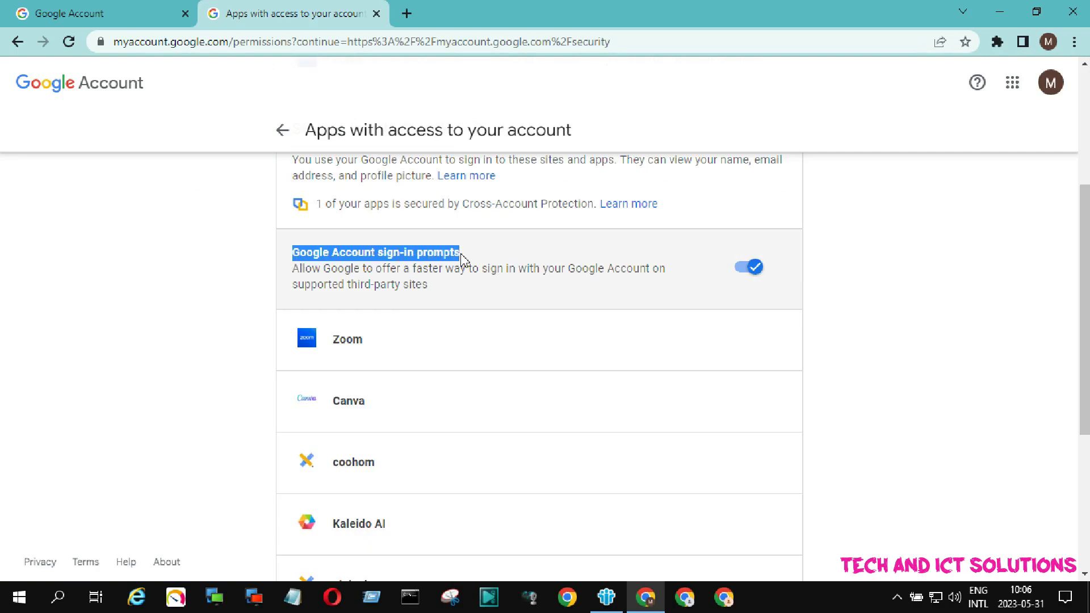
click(503, 252)
scroll(515, 260, down, 1)
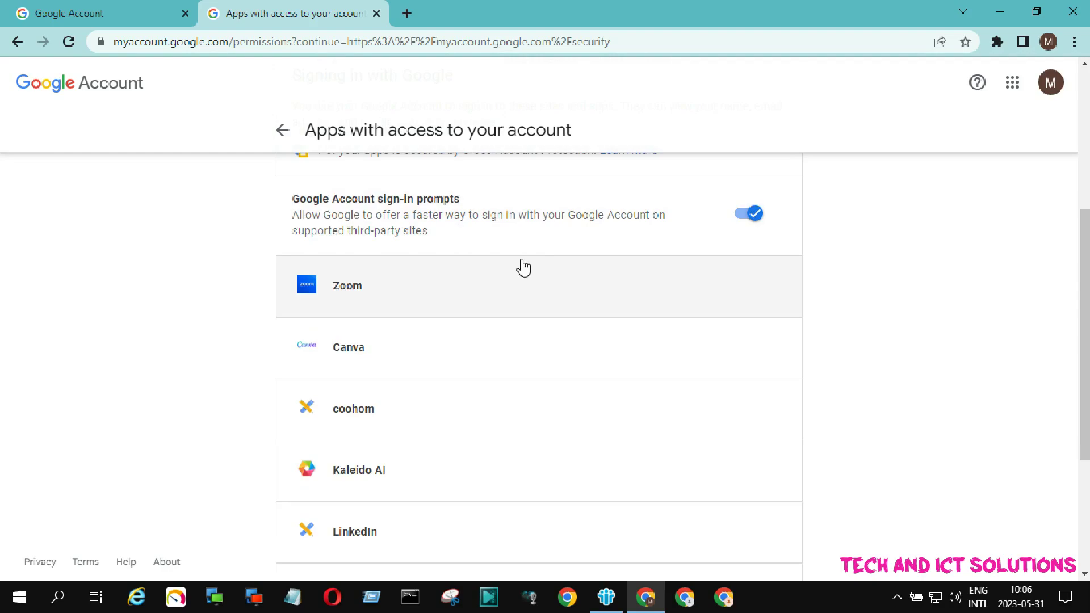
scroll(362, 332, down, 1)
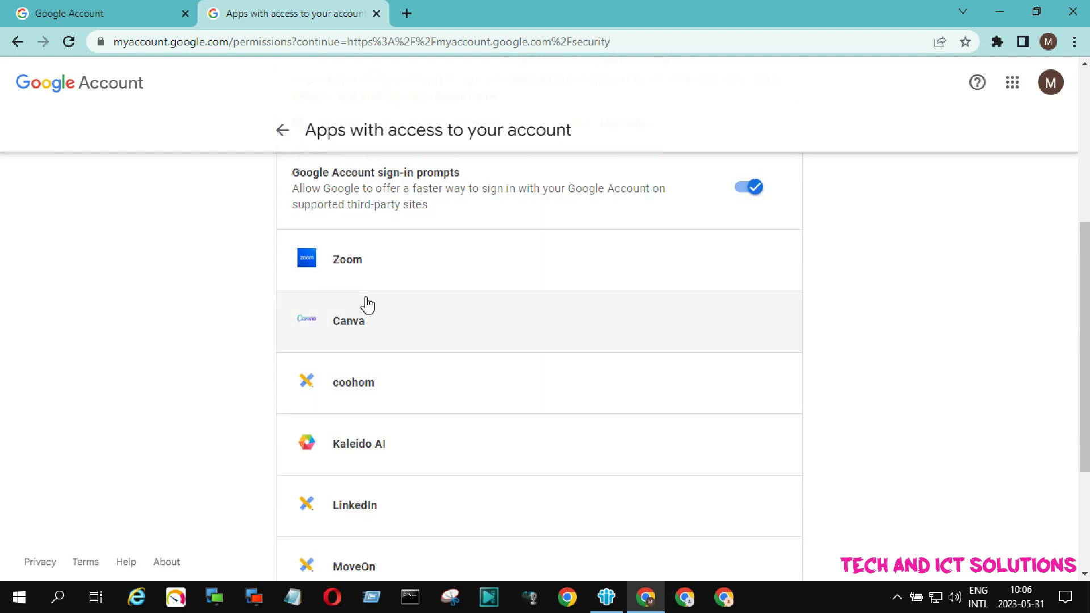
scroll(375, 298, down, 1)
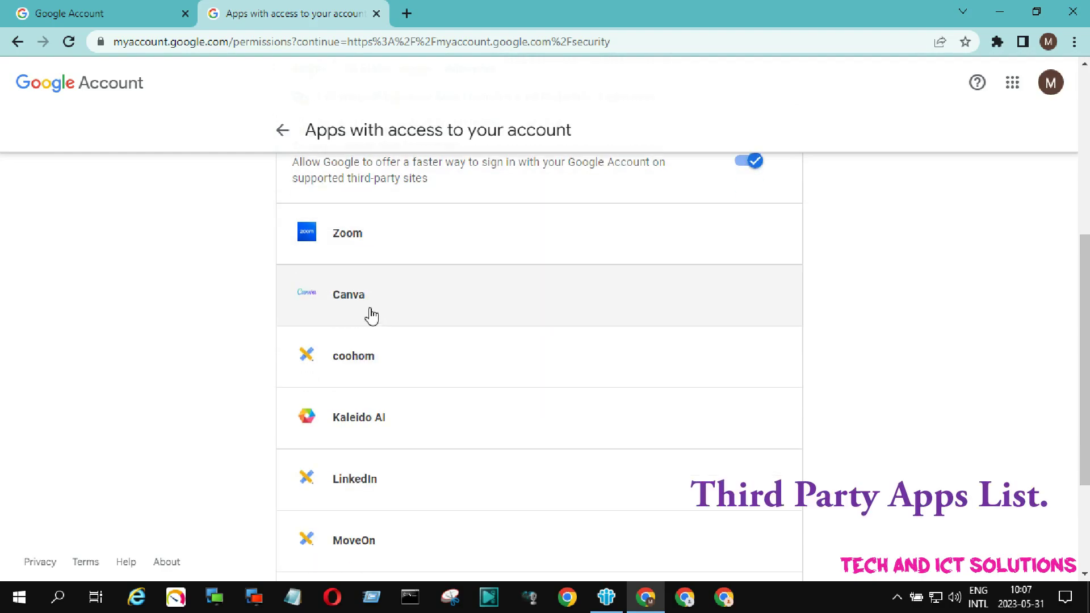
scroll(371, 315, down, 1)
Remove account access for coohom, Kaleido AI and MoveOn, confirming each removal with OK
click(361, 307)
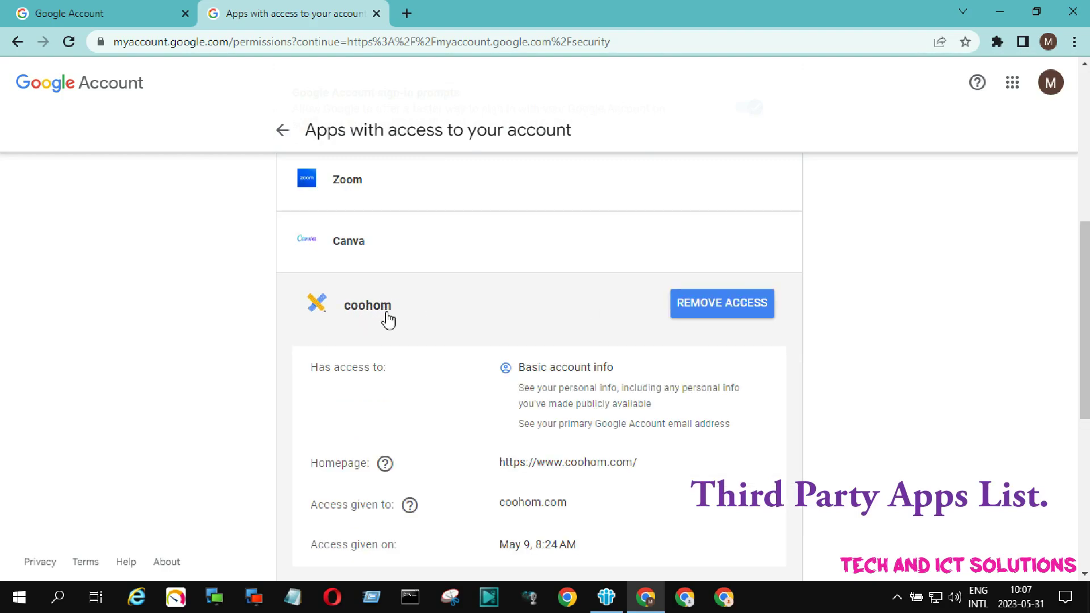
click(710, 306)
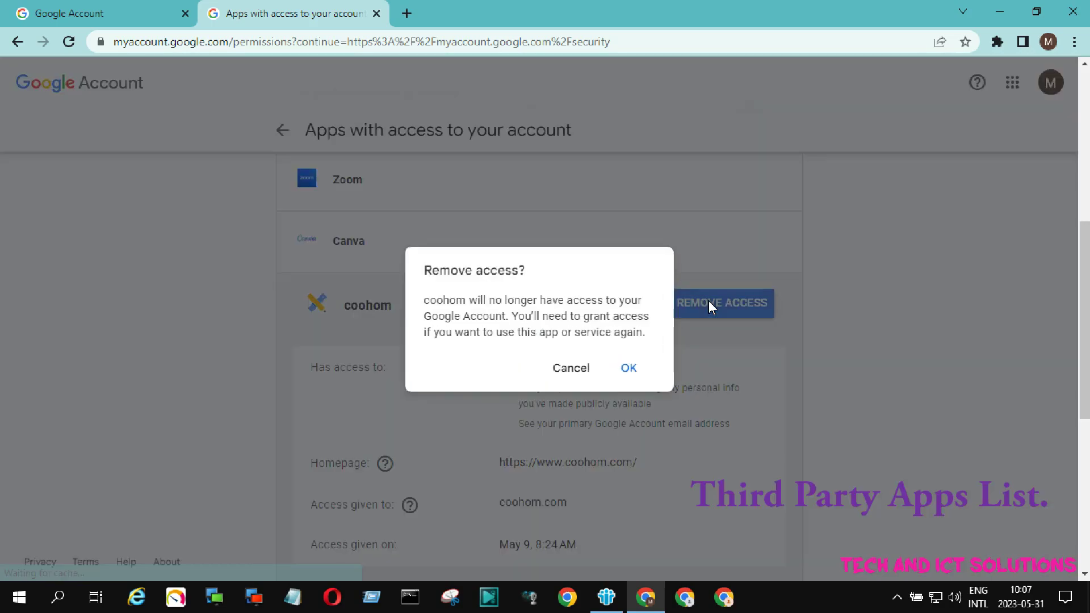
click(628, 373)
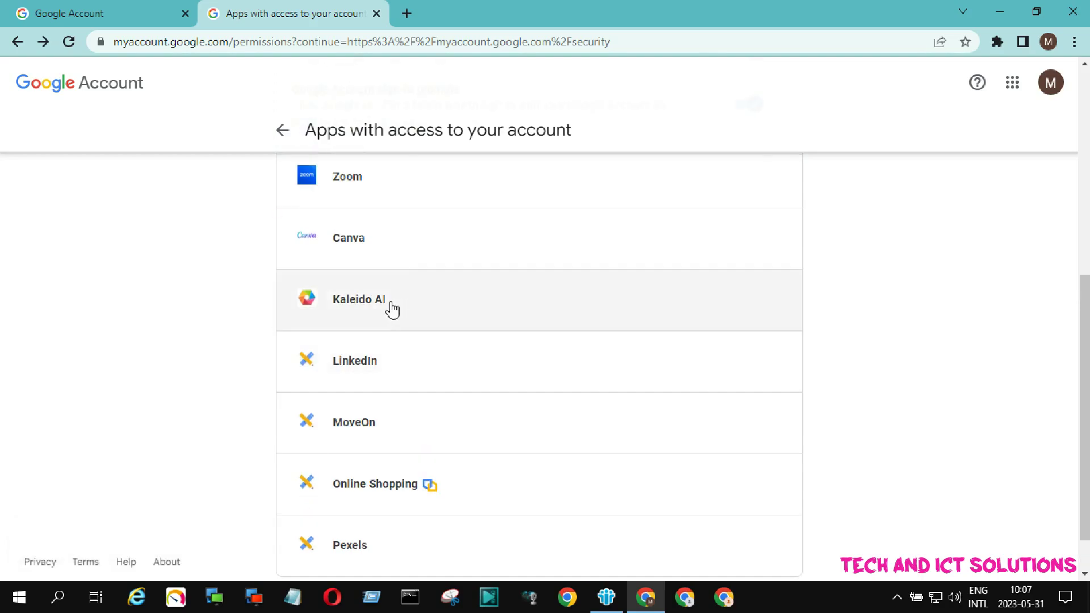
click(390, 309)
click(712, 307)
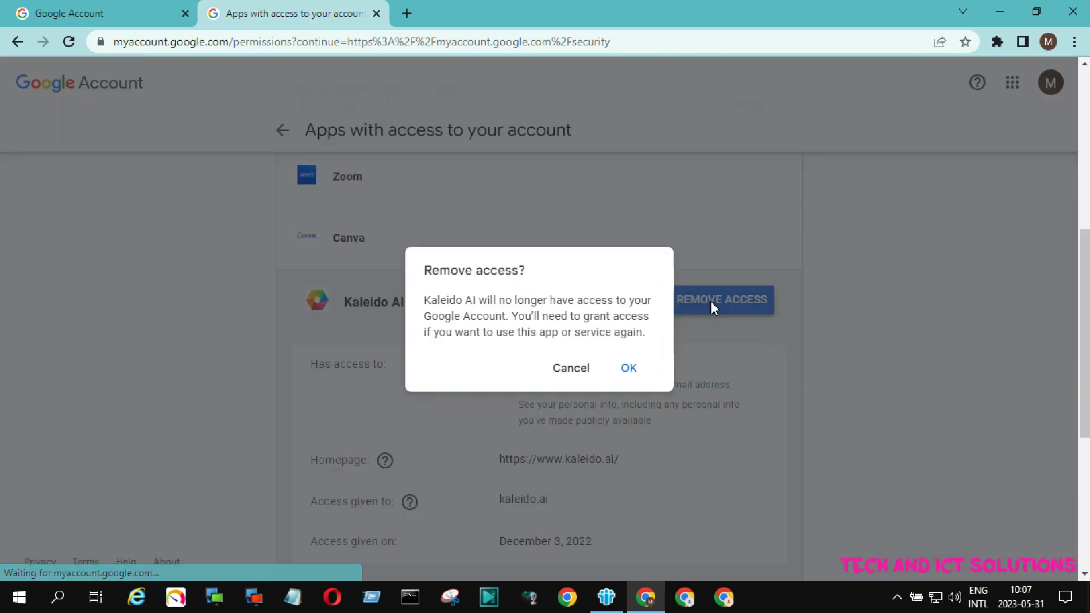
click(629, 372)
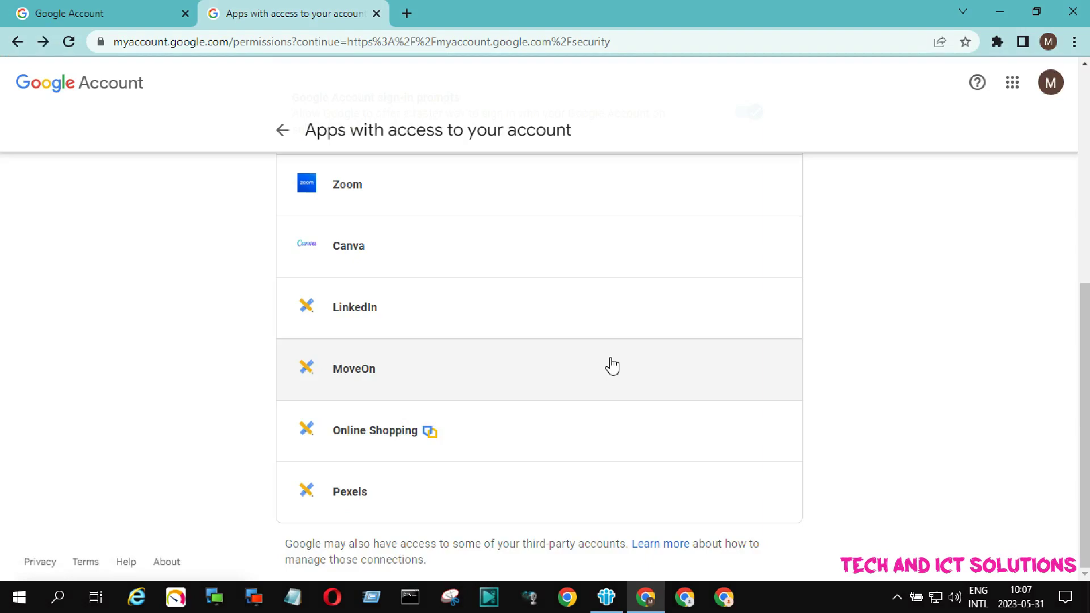
click(398, 377)
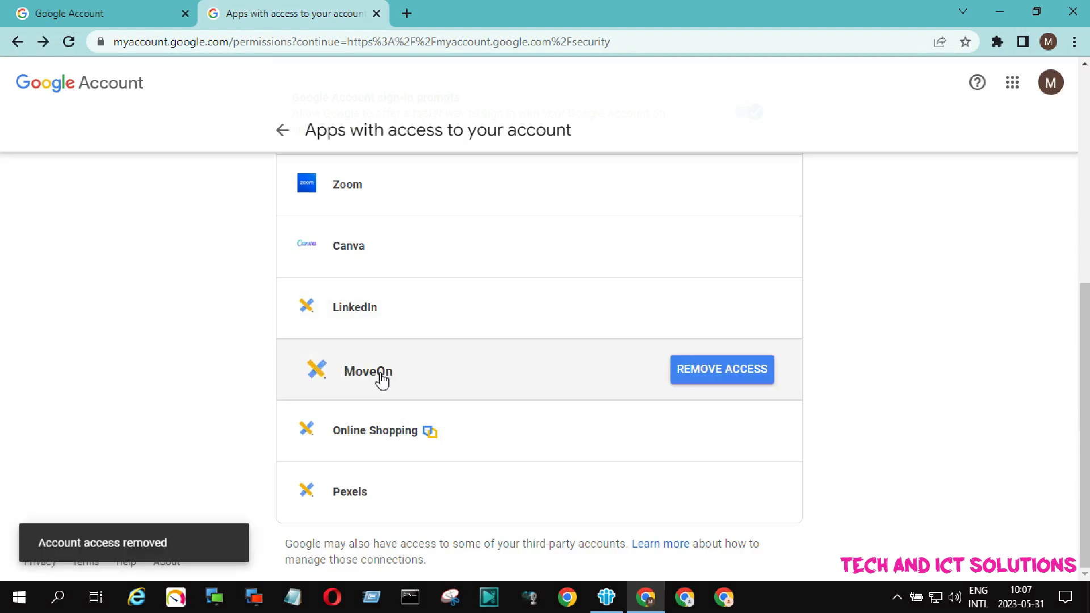
click(705, 369)
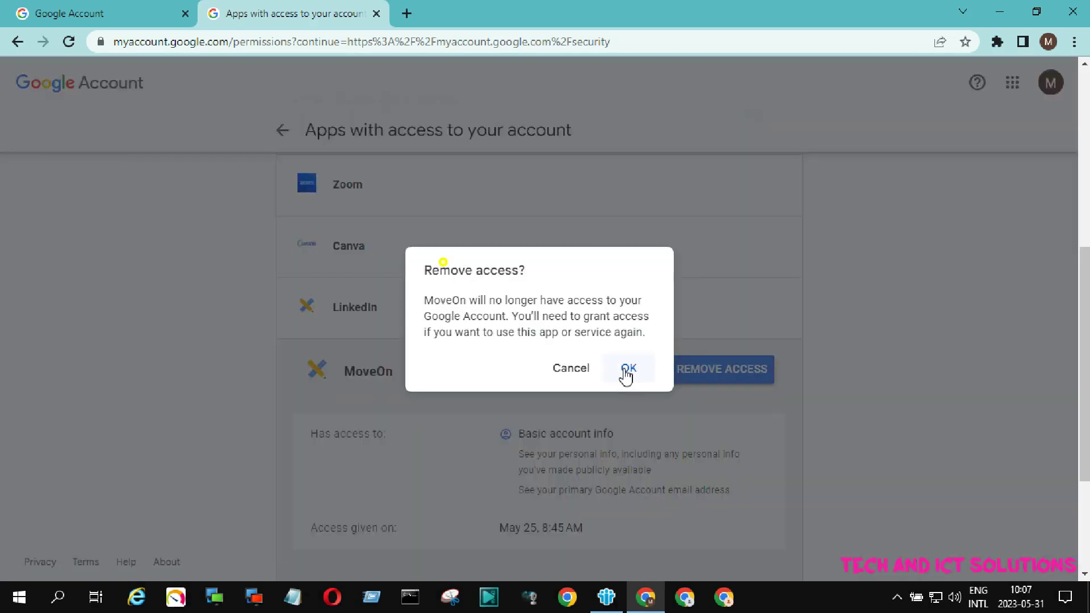
click(626, 373)
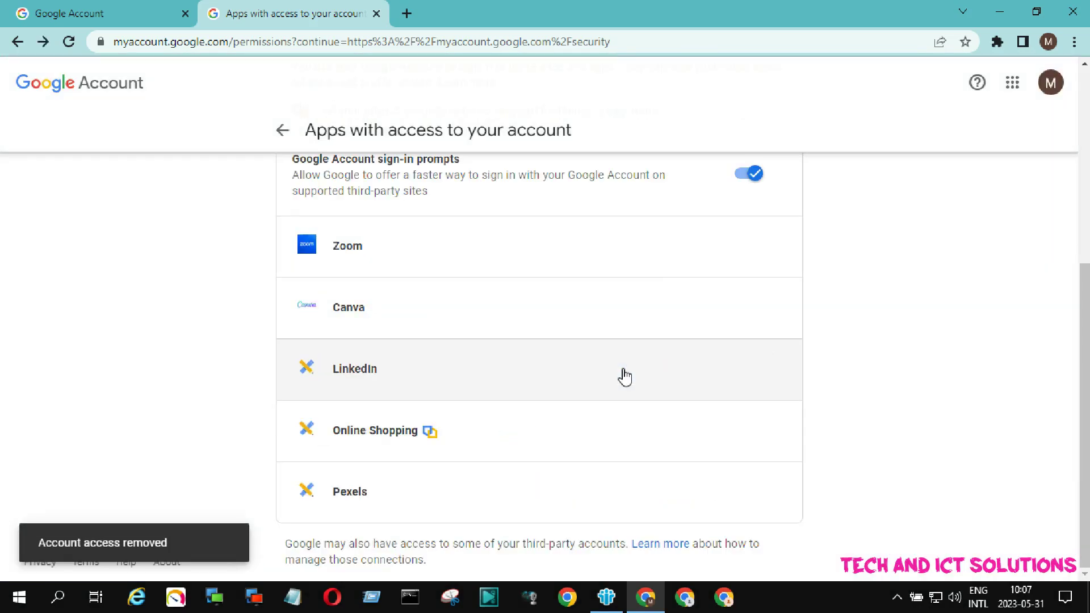
Remove Online Shopping's and Pexels' account access, confirming each removal with OK
click(368, 436)
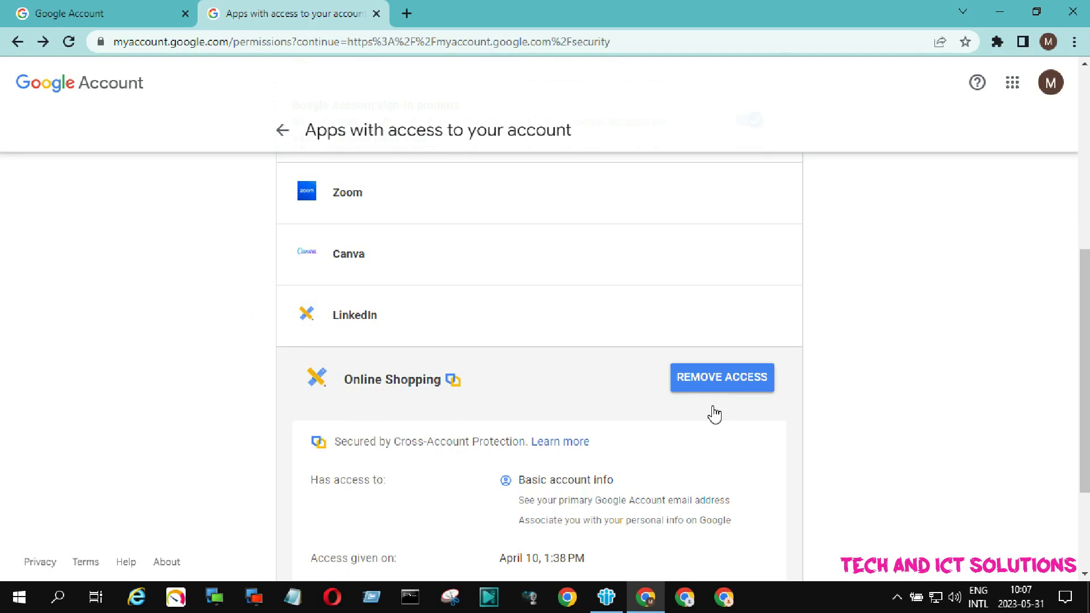
scroll(717, 383, down, 1)
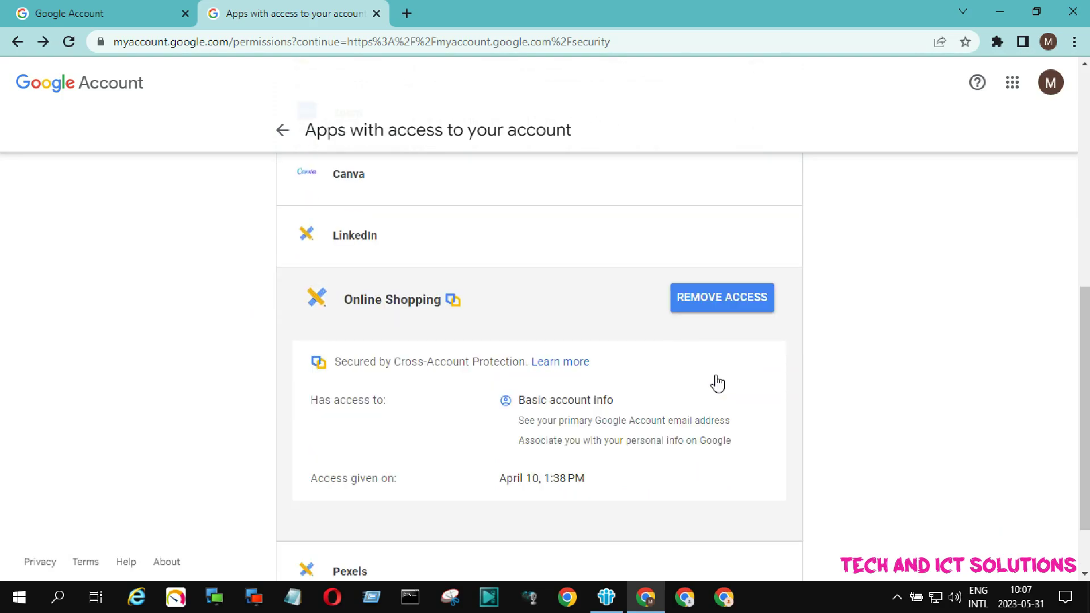
click(711, 303)
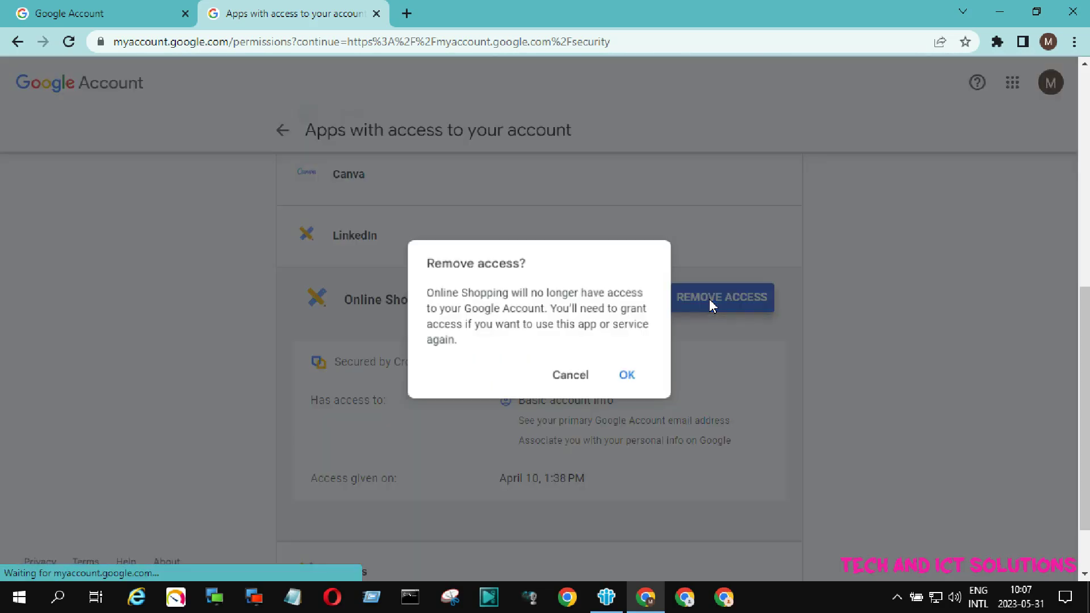
click(629, 381)
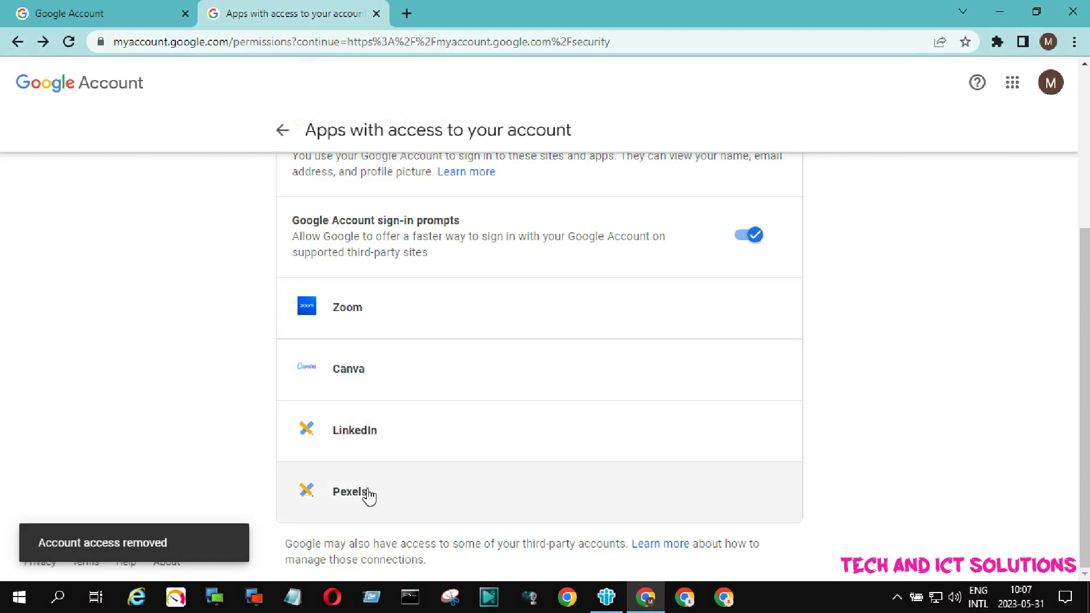
click(364, 494)
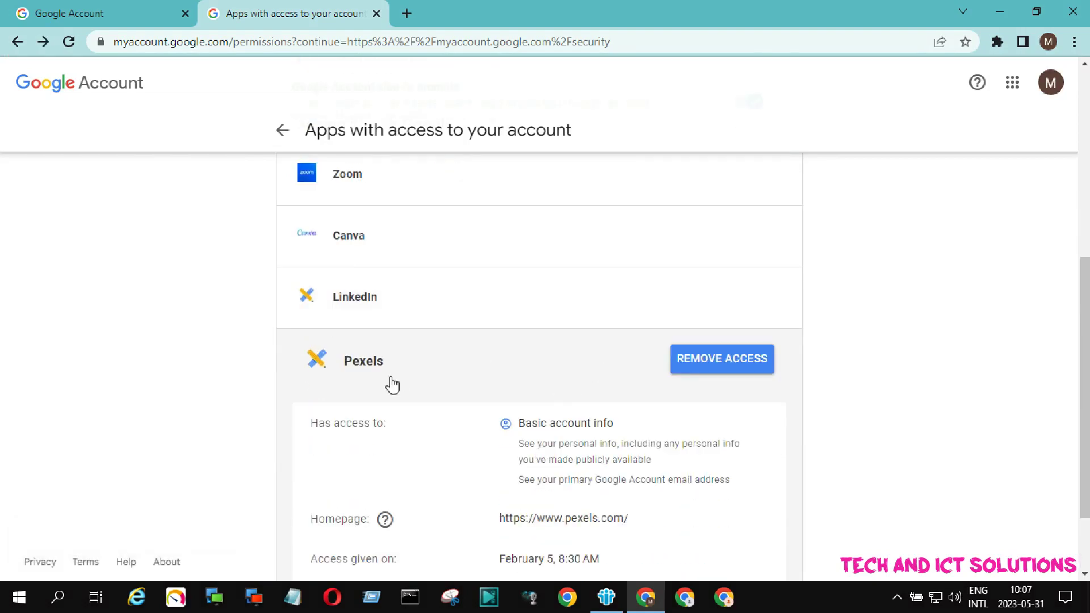
click(725, 363)
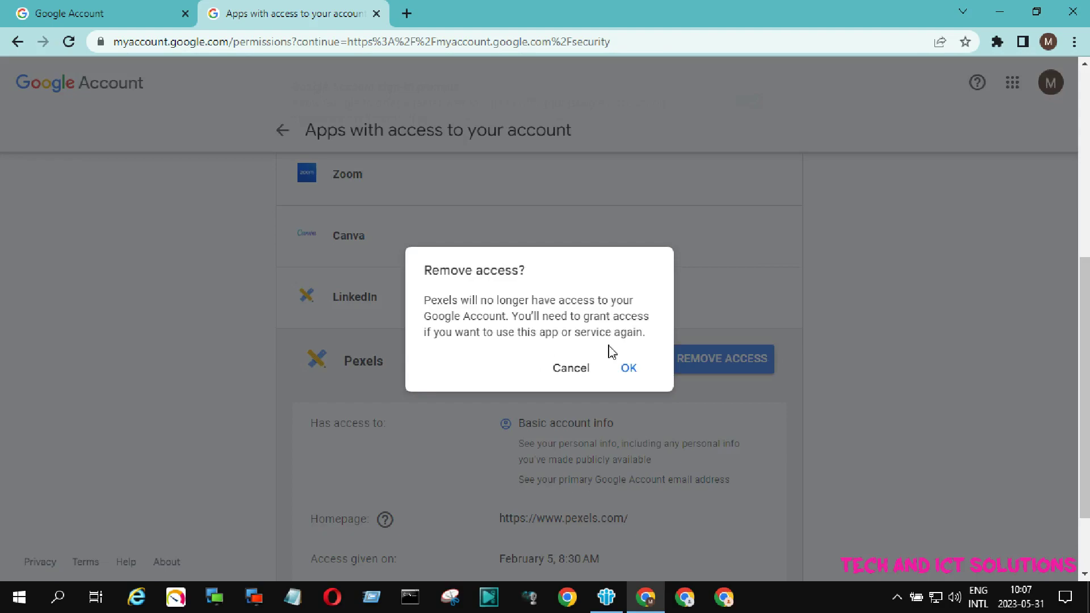
click(628, 369)
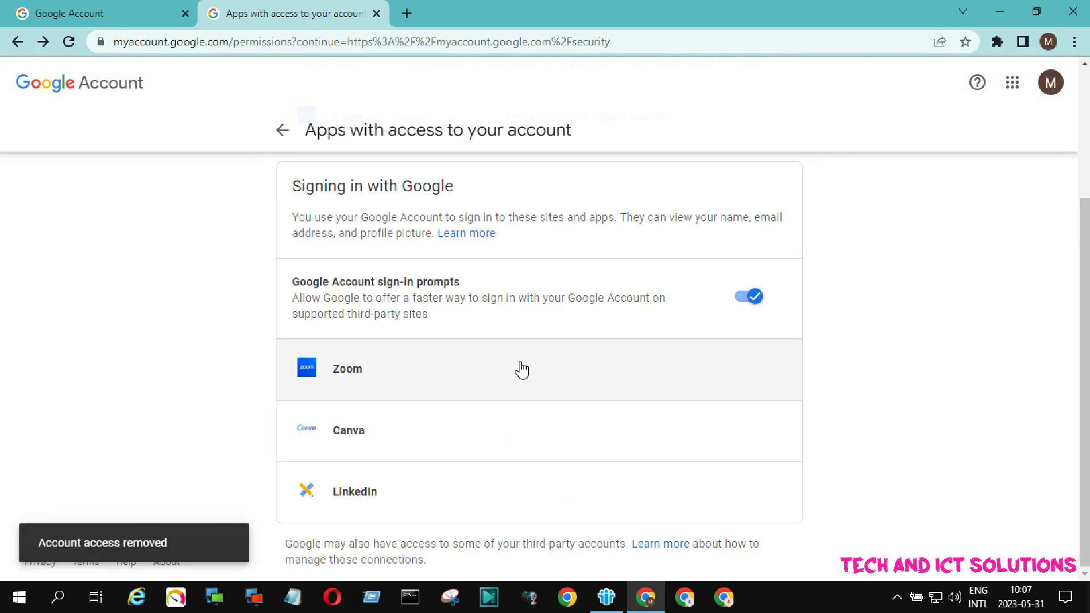
scroll(460, 330, down, 2)
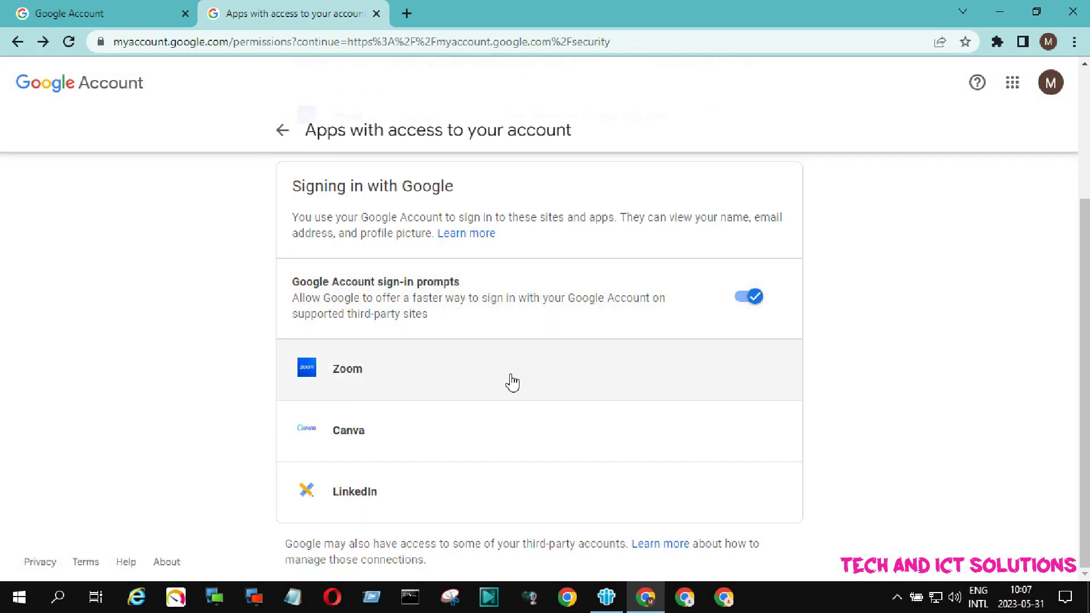
scroll(425, 460, up, 3)
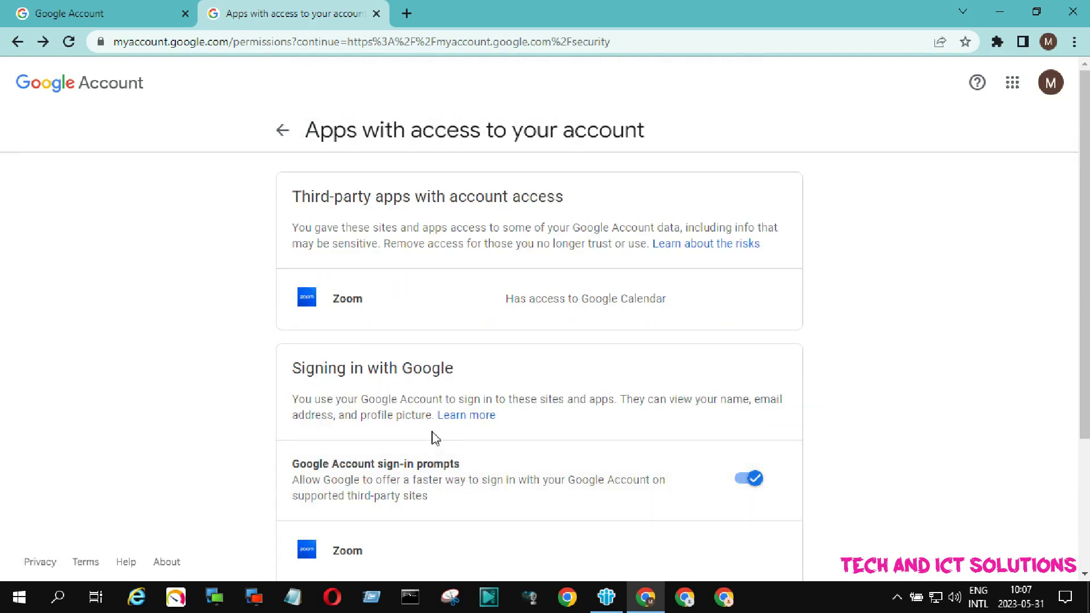
scroll(409, 349, down, 1)
scroll(341, 214, up, 1)
Return to Security, reopen the apps-with-access list to verify, and bring up the Google apps menu
click(282, 129)
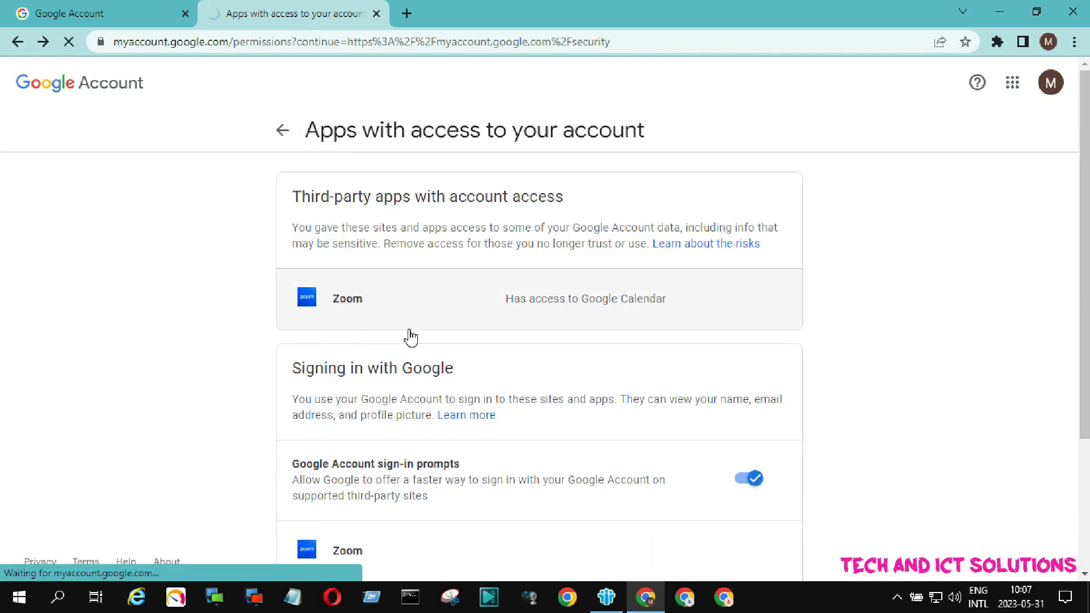
click(344, 245)
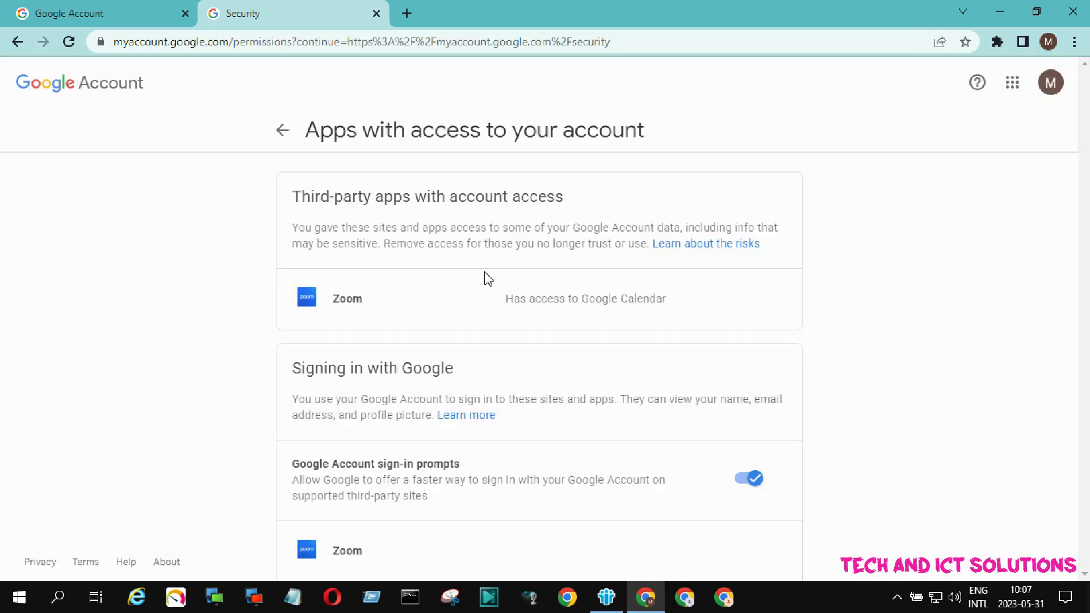
scroll(485, 281, down, 3)
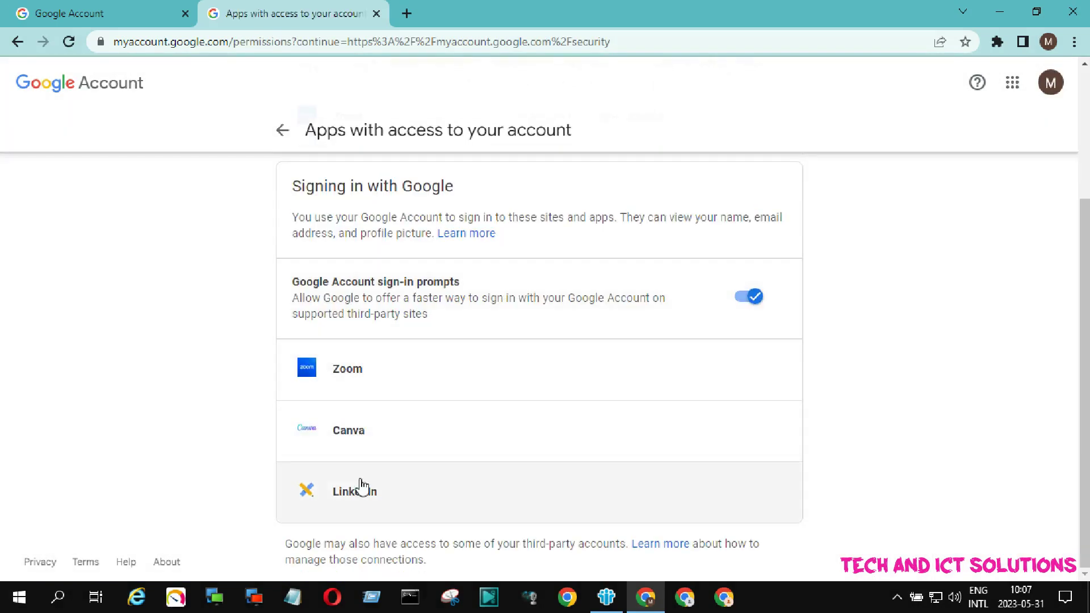
scroll(411, 385, up, 3)
scroll(439, 360, down, 2)
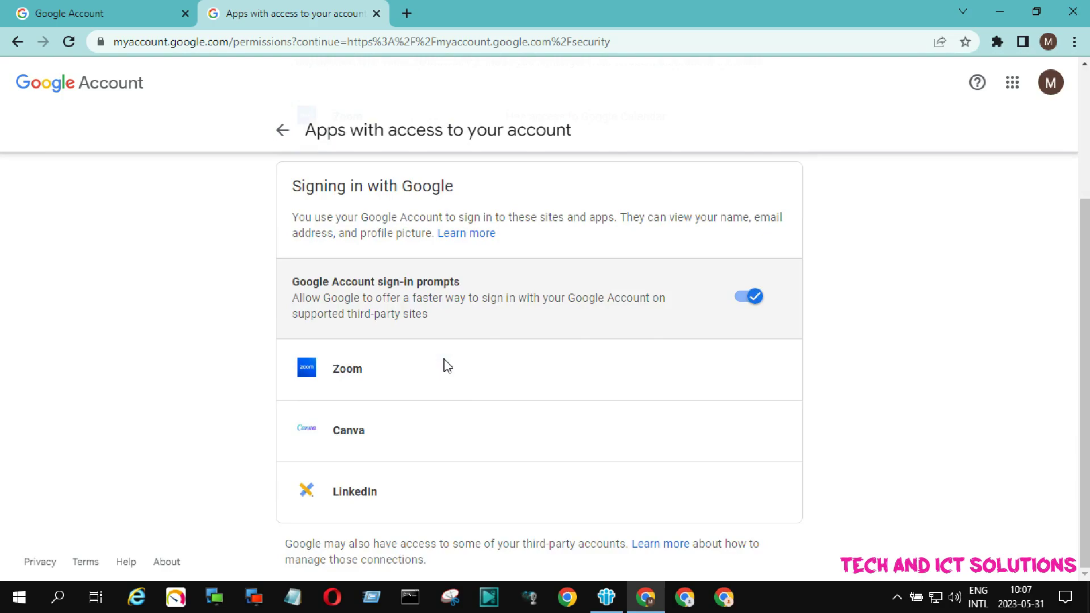
scroll(445, 365, up, 1)
click(1013, 83)
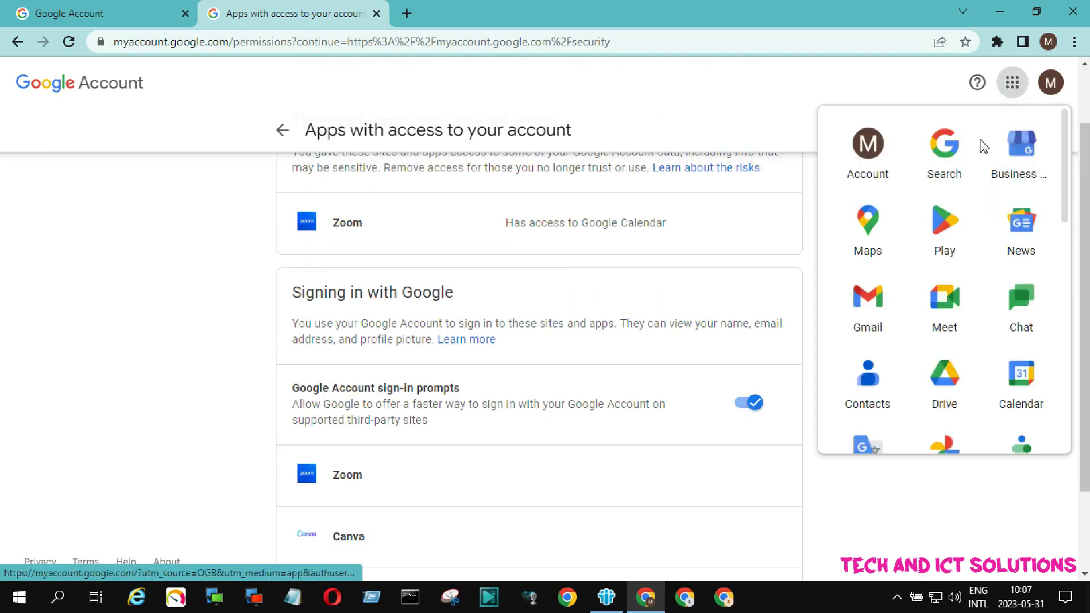